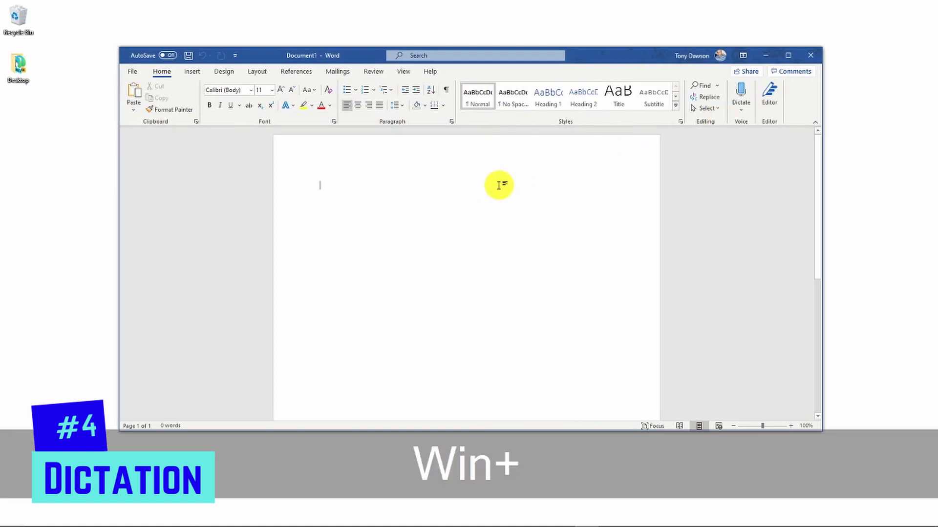
Start voice dictation in the blank Word document with Win+H.
{"action": "key", "text": "super+h"}
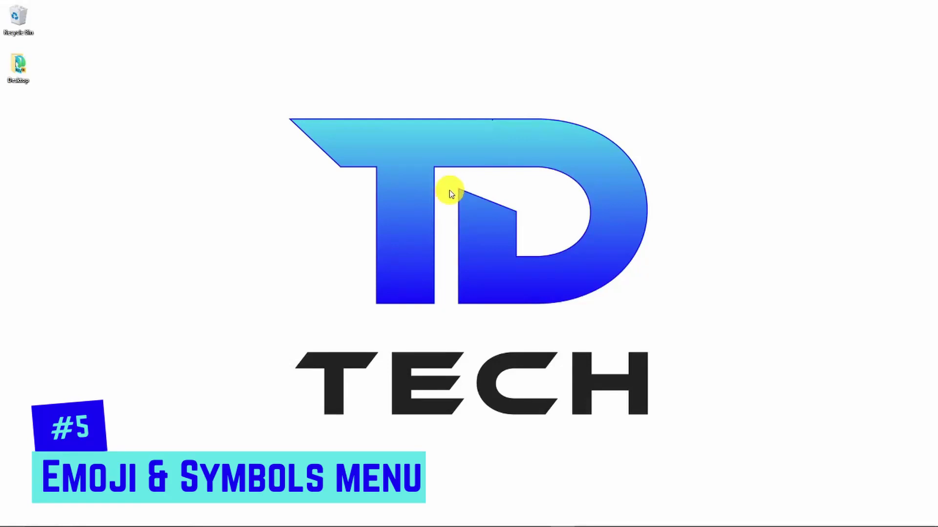
Restore the Word document and open the emoji panel right after the word 'Emoji'.
{"action": "mouse_move", "coordinate": [463, 525]}
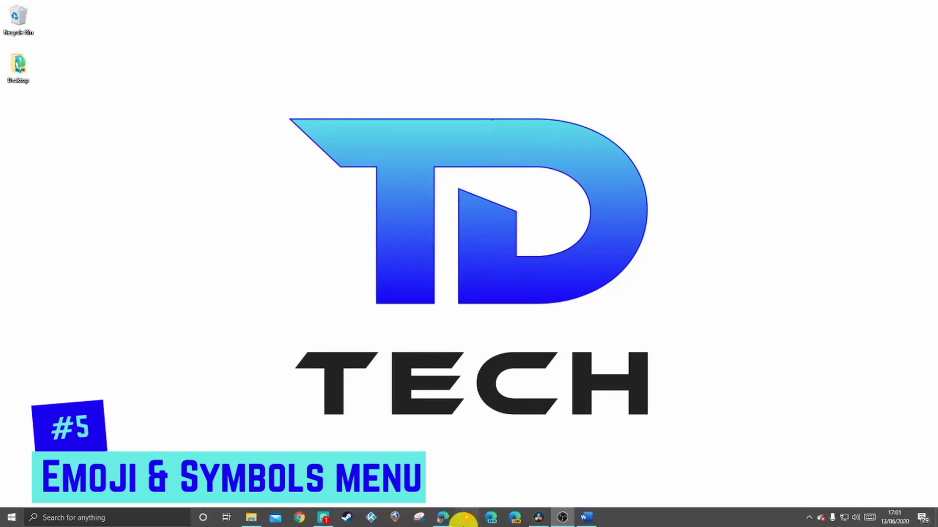
{"action": "left_click", "coordinate": [587, 518]}
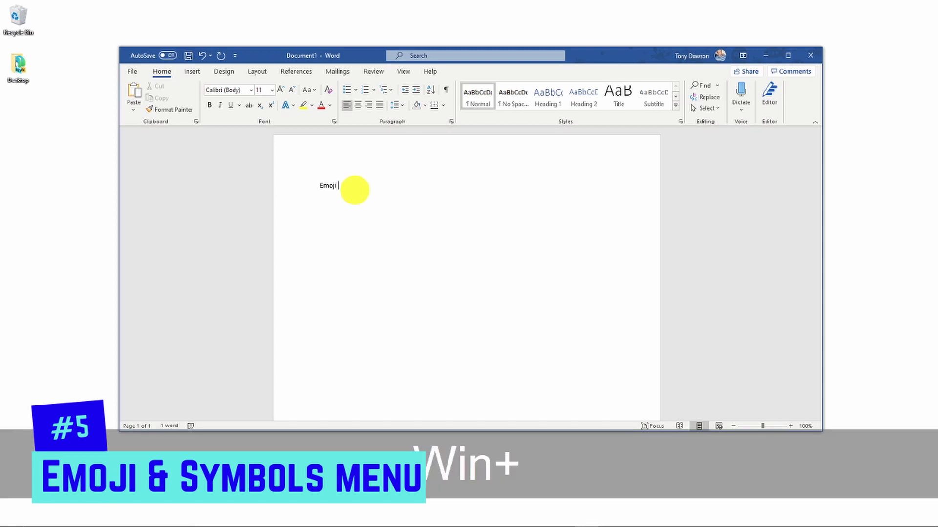
{"action": "key", "text": "super+period"}
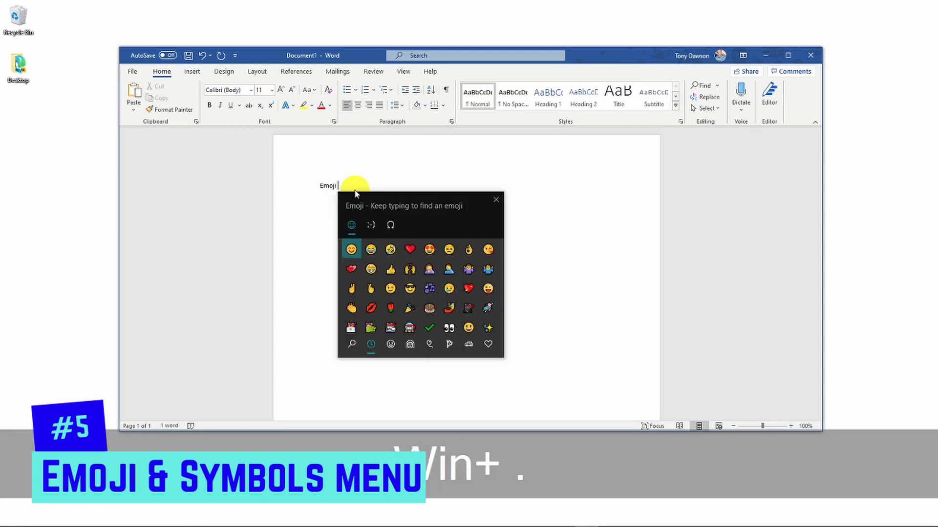
Preview the Kaomoji and Symbols collections in the emoji panel.
{"action": "left_click", "coordinate": [370, 225]}
{"action": "left_click", "coordinate": [391, 225]}
{"action": "scroll", "coordinate": [407, 295], "scroll_direction": "down", "scroll_amount": 3}
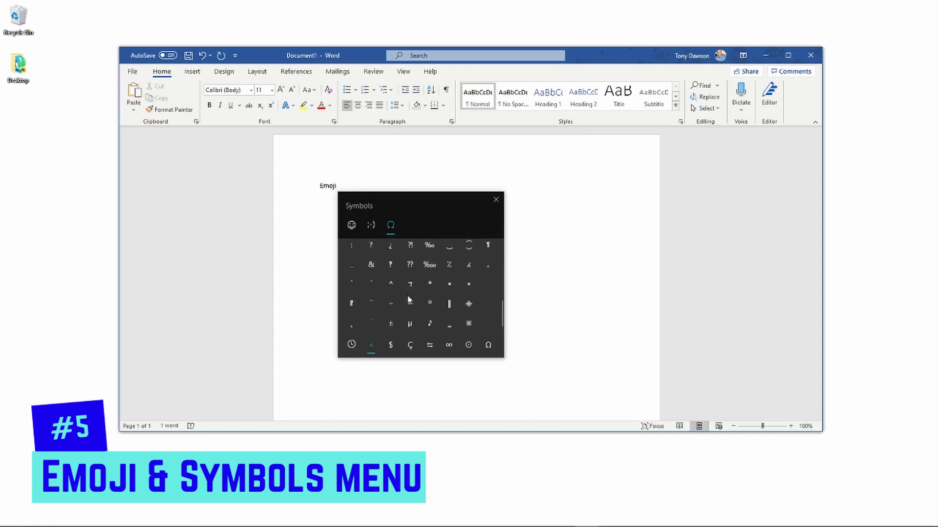
{"action": "scroll", "coordinate": [407, 295], "scroll_direction": "up", "scroll_amount": 3}
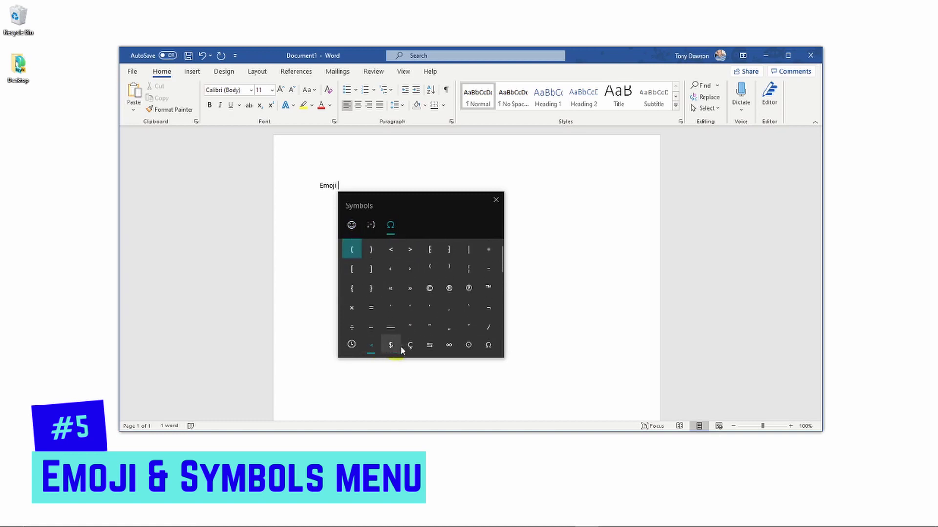
Insert two rolling-on-the-floor-laughing emojis after 'Emoji'.
{"action": "left_click", "coordinate": [352, 225]}
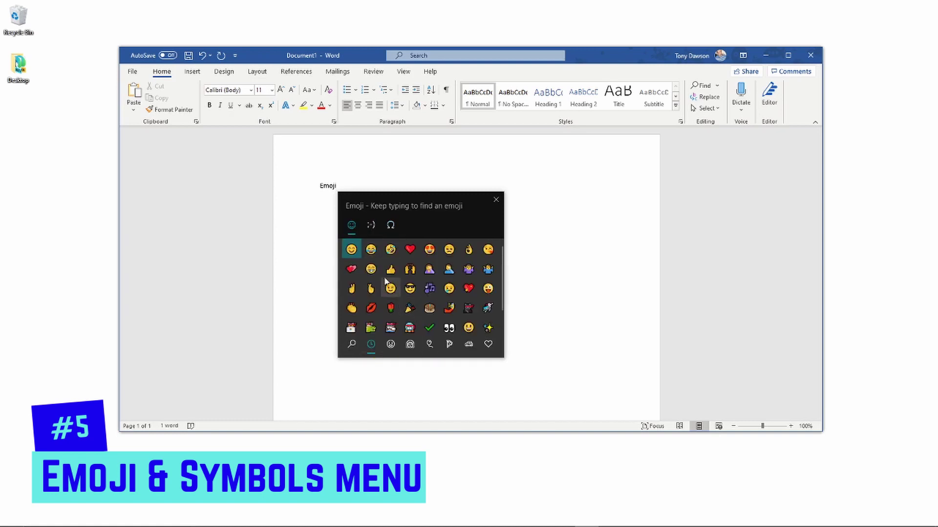
{"action": "left_click", "coordinate": [390, 249]}
{"action": "left_click", "coordinate": [390, 249]}
{"action": "left_click", "coordinate": [390, 250]}
{"action": "left_click", "coordinate": [390, 250]}
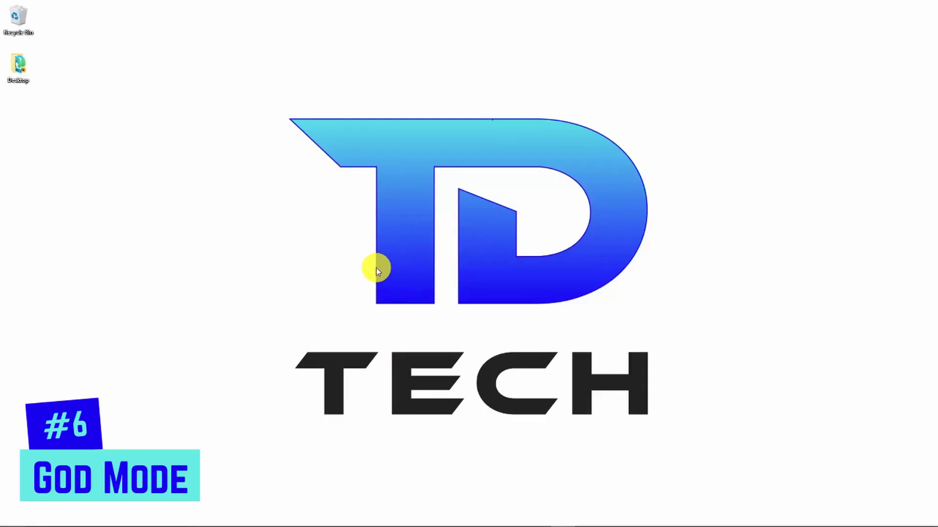
Create a desktop folder named GodMode.{ED7BA470-8E54-465E-825C-99712043E01C} and reposition its icon.
{"action": "right_click", "coordinate": [422, 234]}
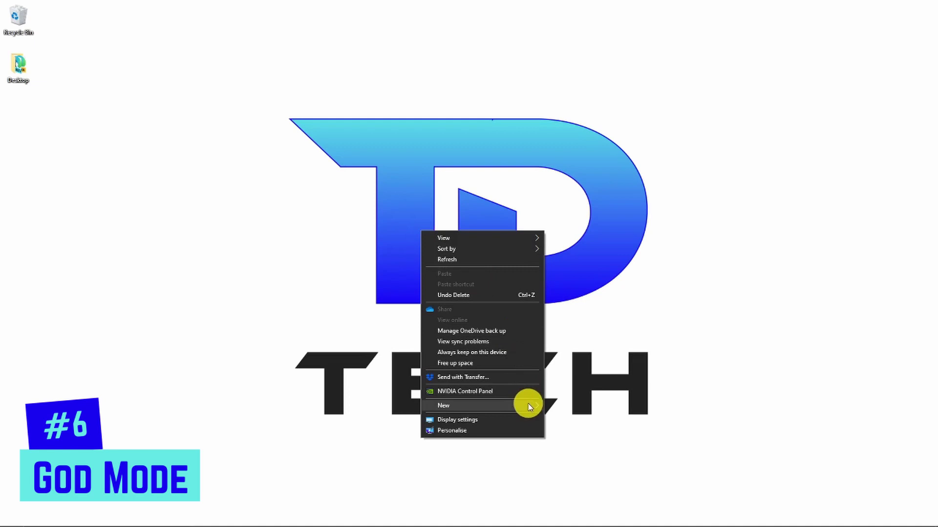
{"action": "mouse_move", "coordinate": [529, 407]}
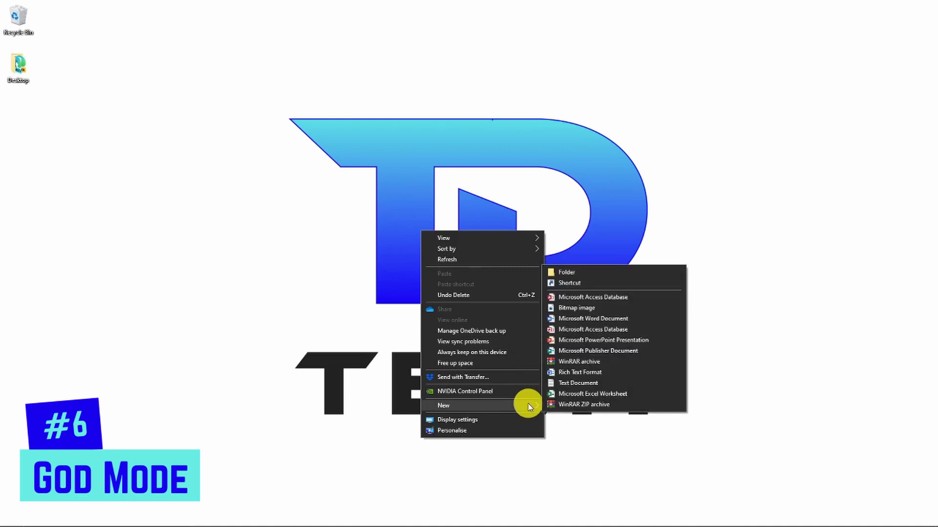
{"action": "left_click", "coordinate": [609, 269]}
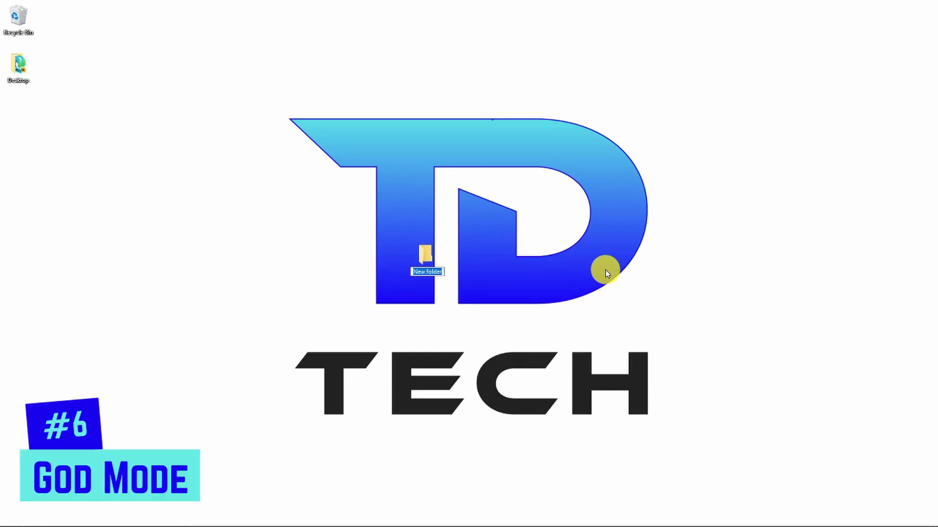
{"action": "type", "text": "GodMode.{ED7BA470-8E54-465E-825C-99712043E01C}"}
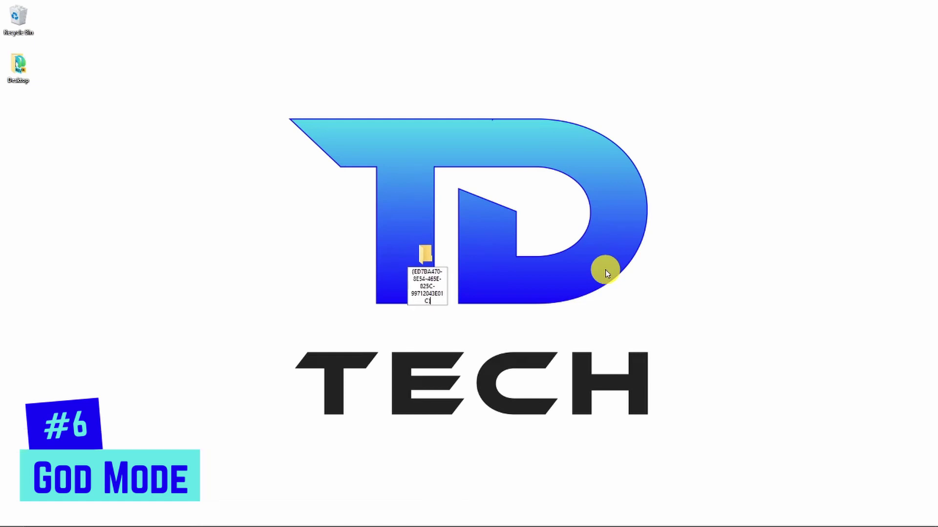
{"action": "key", "text": "Return"}
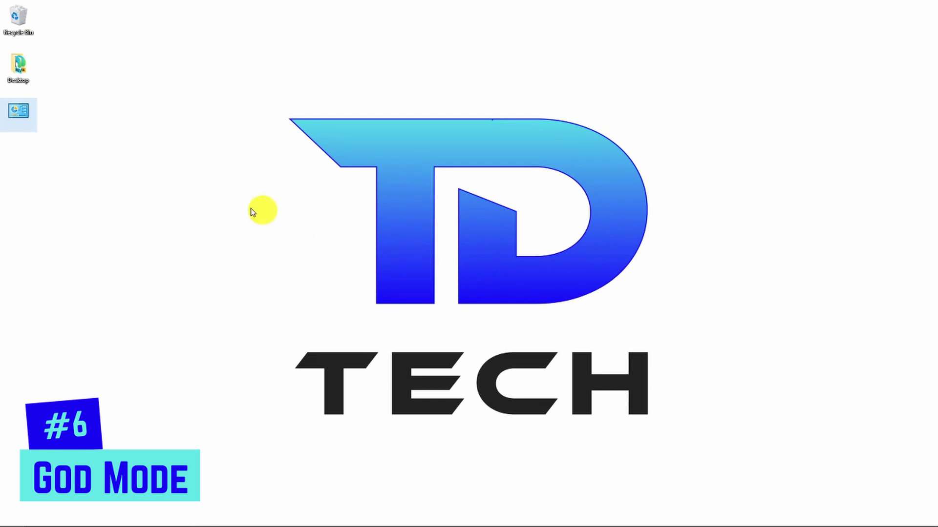
{"action": "left_click_drag", "start_coordinate": [92, 160], "coordinate": [238, 223]}
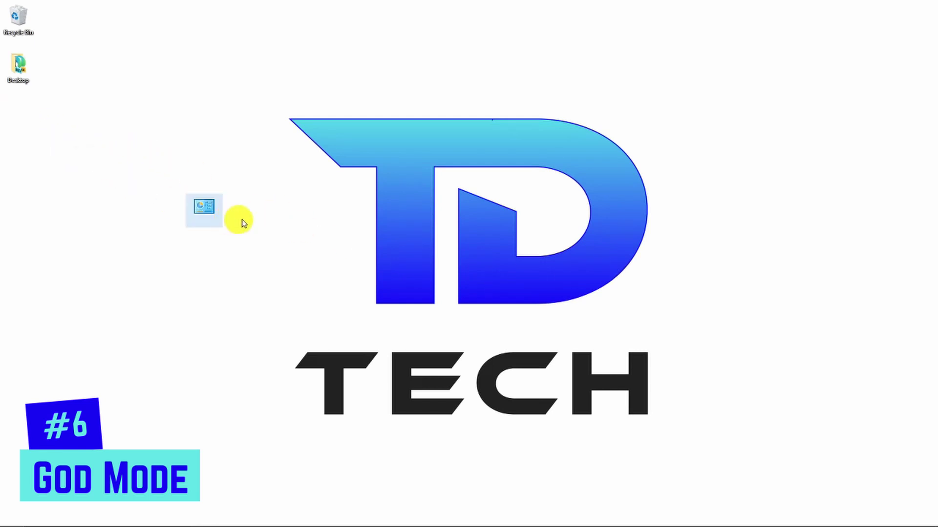
Open God Mode, scroll its settings list, close it and return the icon to the left column.
{"action": "double_click", "coordinate": [204, 196]}
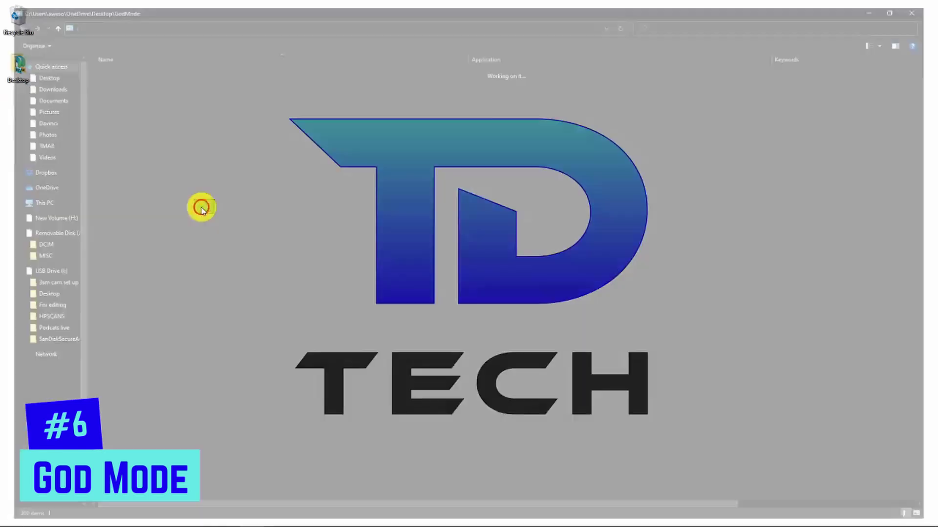
{"action": "scroll", "coordinate": [262, 185], "scroll_direction": "down", "scroll_amount": 3}
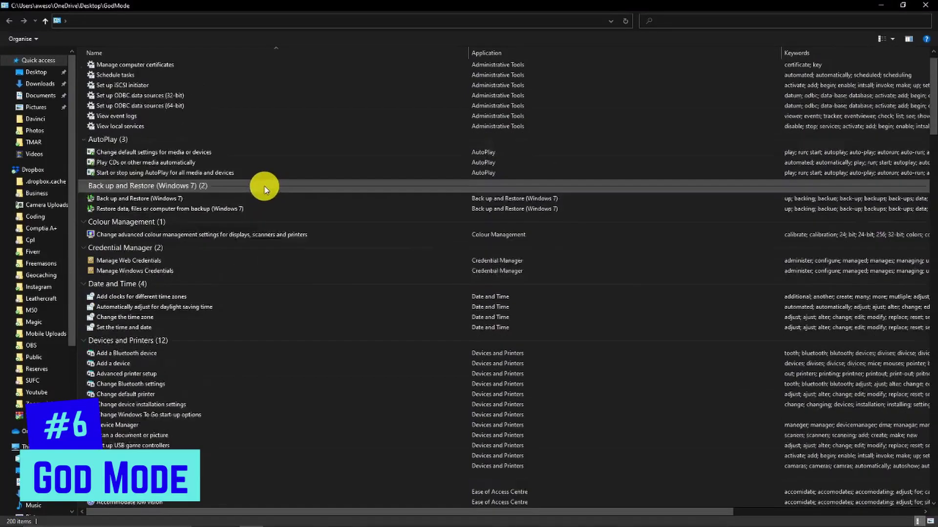
{"action": "scroll", "coordinate": [264, 190], "scroll_direction": "down", "scroll_amount": 19}
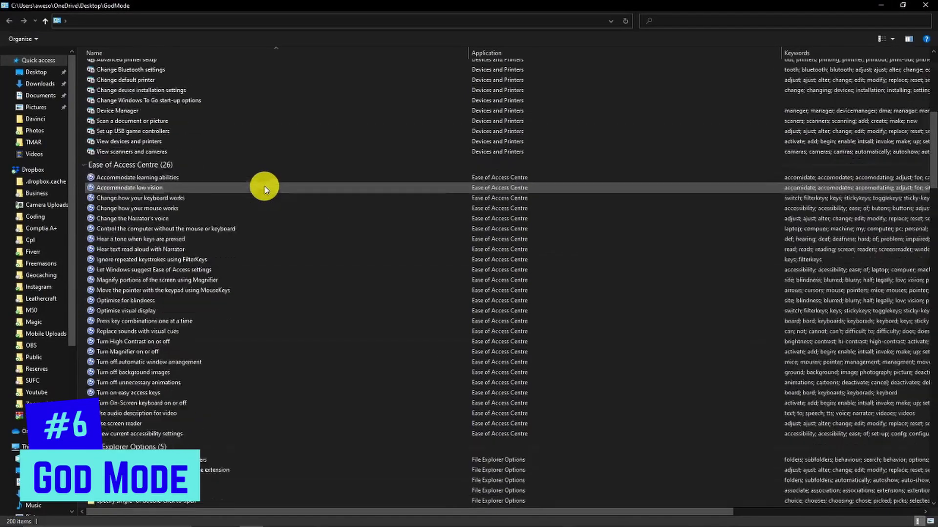
{"action": "scroll", "coordinate": [264, 189], "scroll_direction": "down", "scroll_amount": 20}
{"action": "scroll", "coordinate": [264, 189], "scroll_direction": "up", "scroll_amount": 15}
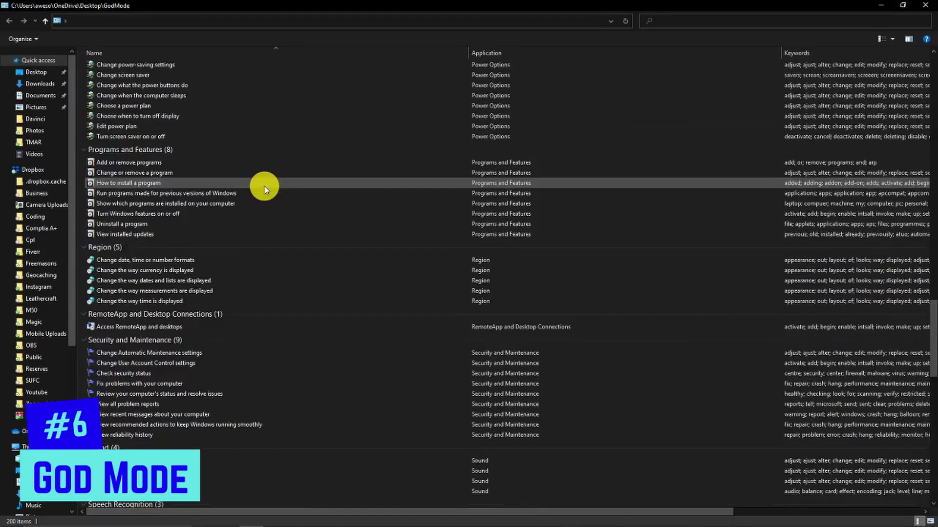
{"action": "scroll", "coordinate": [264, 190], "scroll_direction": "up", "scroll_amount": 20}
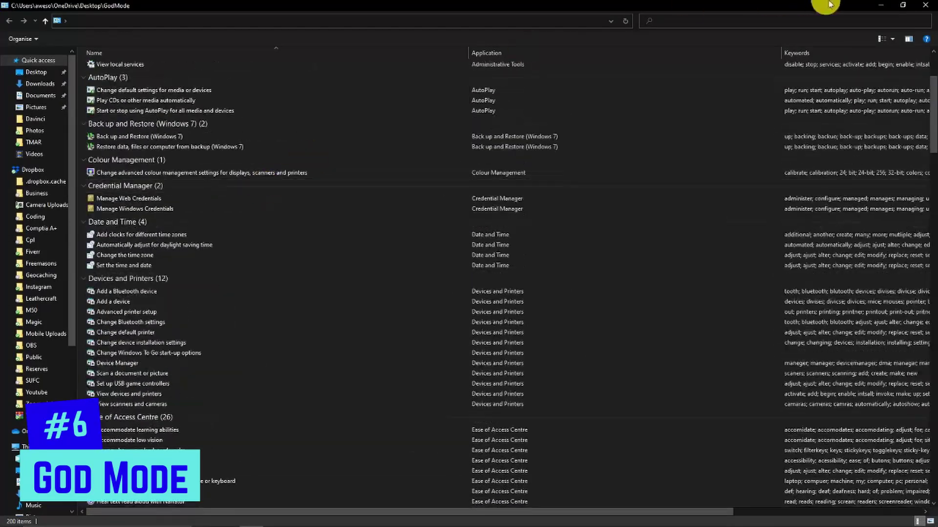
{"action": "left_click", "coordinate": [919, 6]}
{"action": "left_click_drag", "start_coordinate": [203, 206], "coordinate": [81, 175]}
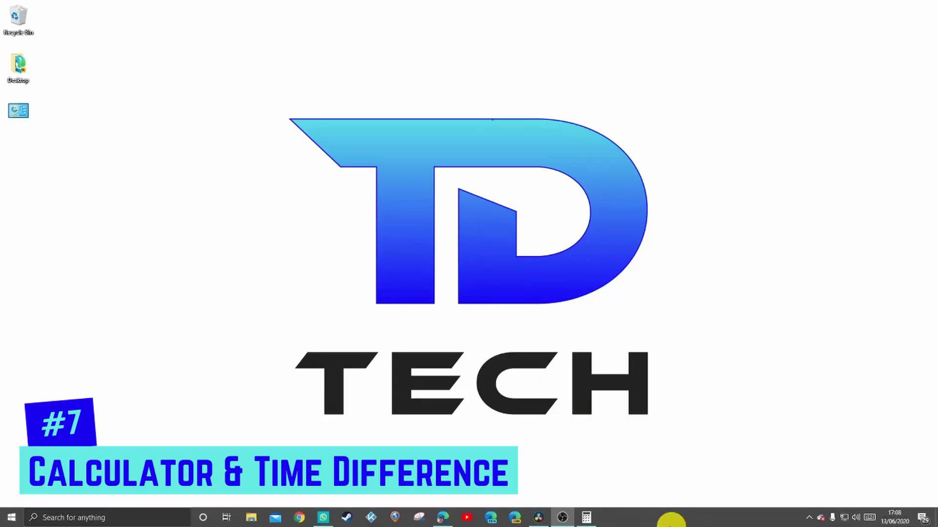
Launch Calculator and switch it to Scientific, then Programmer mode.
{"action": "left_click", "coordinate": [587, 519]}
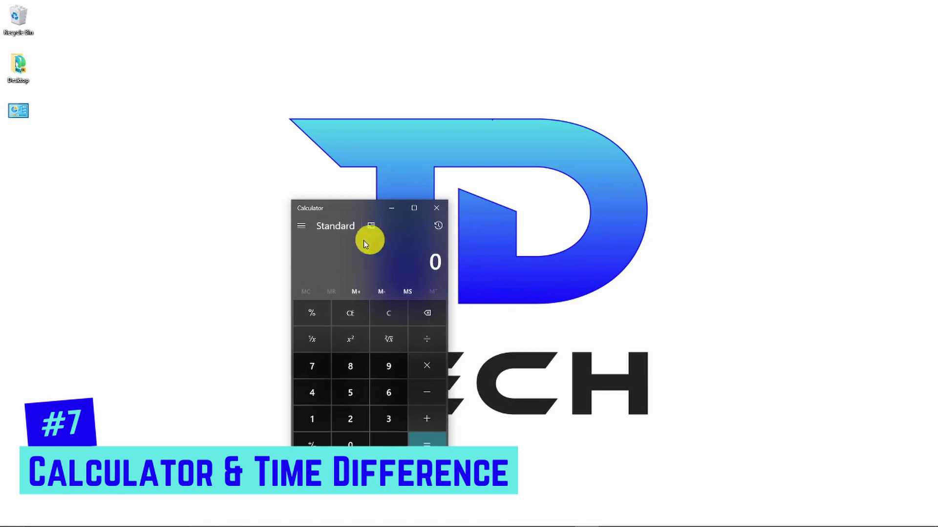
{"action": "left_click", "coordinate": [301, 228]}
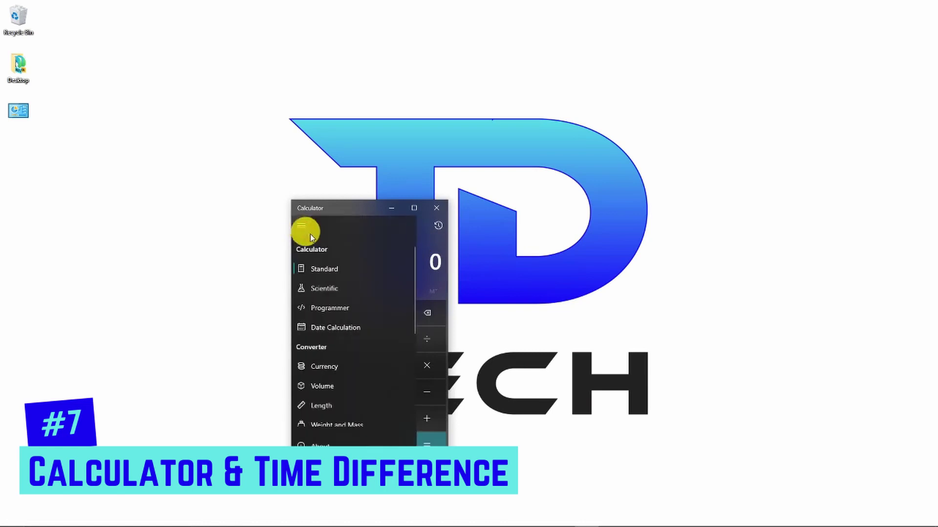
{"action": "left_click", "coordinate": [377, 285]}
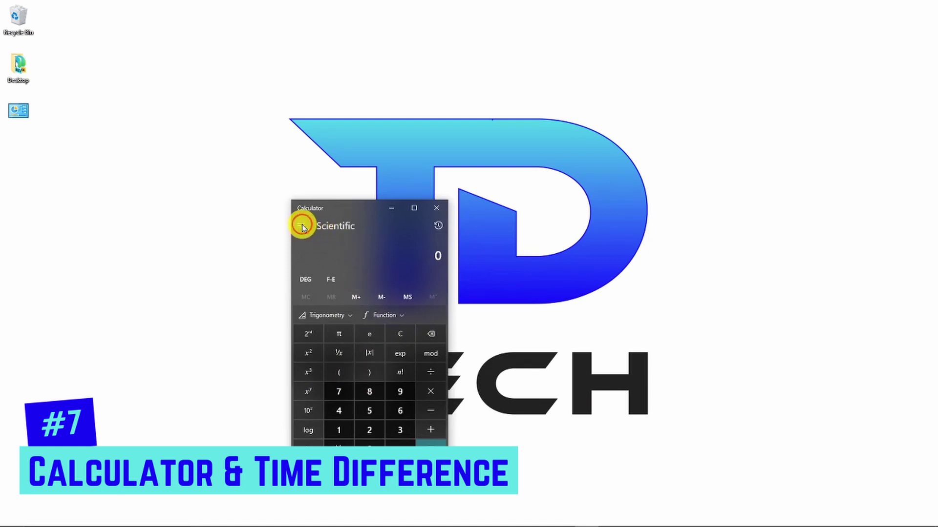
{"action": "left_click", "coordinate": [302, 226]}
{"action": "left_click", "coordinate": [377, 306]}
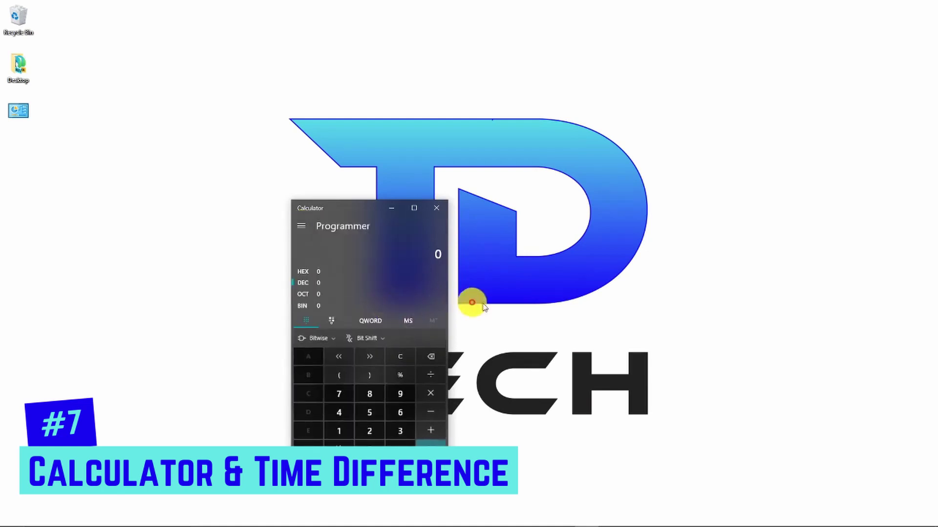
Switch Calculator to the Currency converter and update the exchange rates.
{"action": "left_click", "coordinate": [301, 228]}
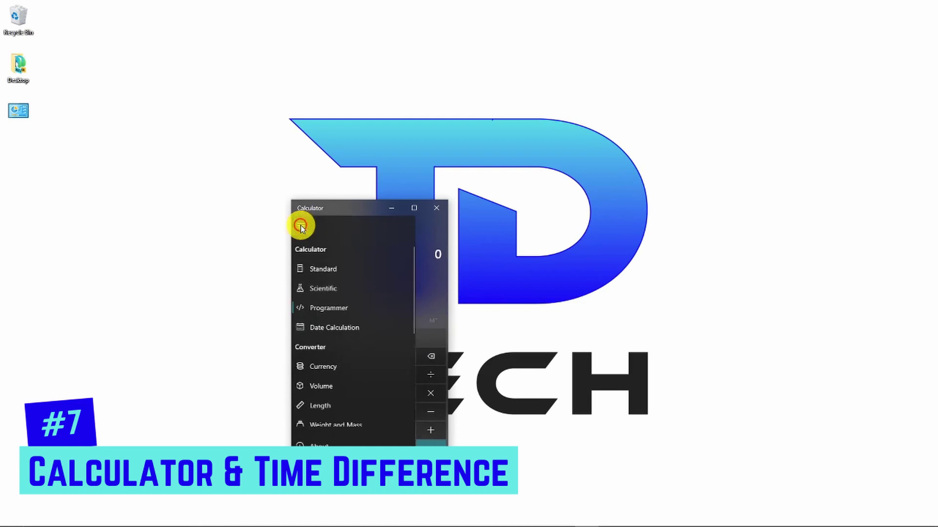
{"action": "scroll", "coordinate": [368, 329], "scroll_direction": "down", "scroll_amount": 6}
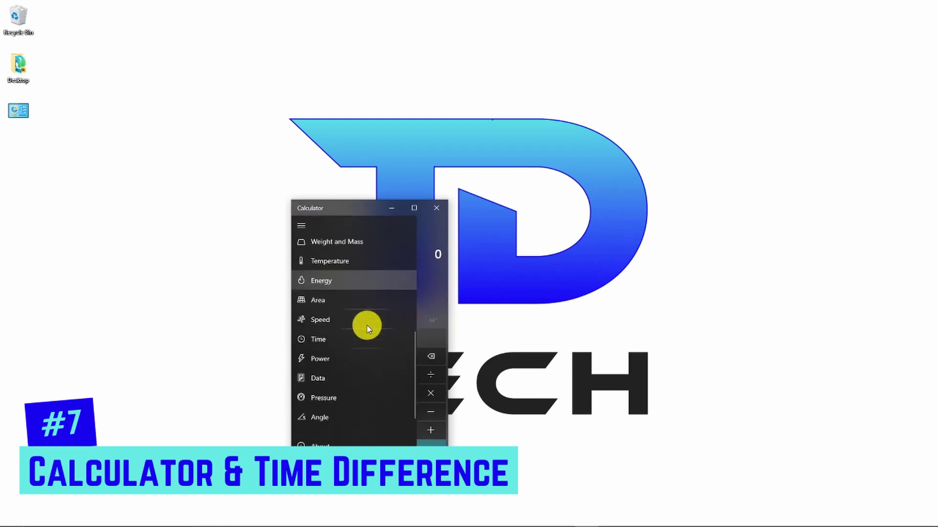
{"action": "scroll", "coordinate": [373, 293], "scroll_direction": "up", "scroll_amount": 5}
{"action": "left_click", "coordinate": [372, 272]}
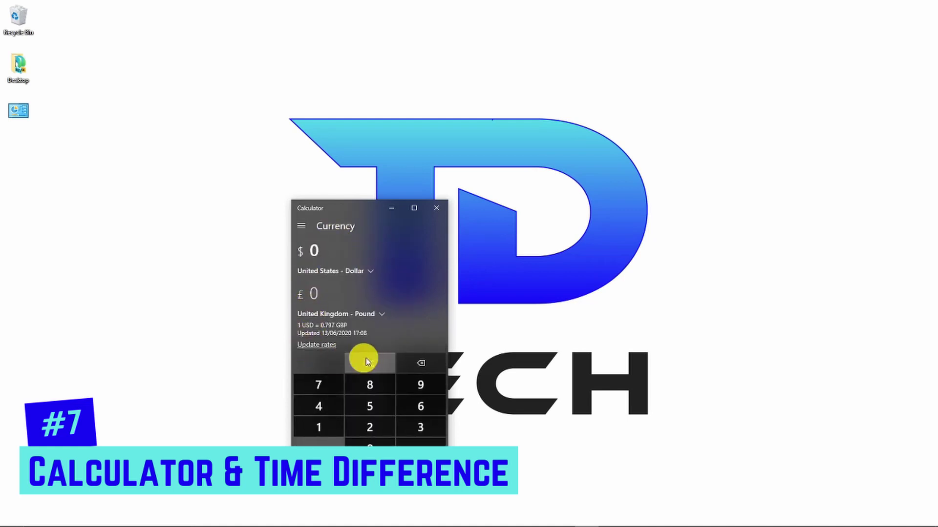
{"action": "left_click", "coordinate": [331, 348]}
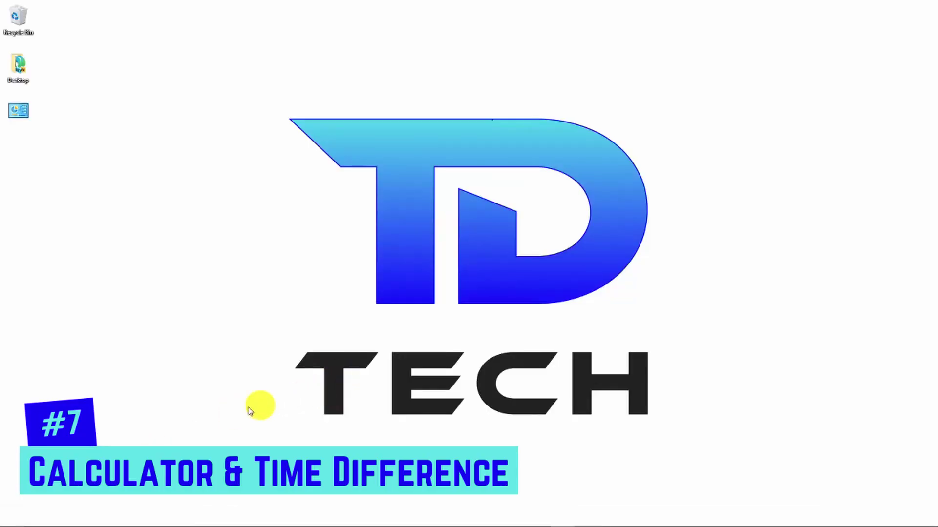
{"action": "left_click", "coordinate": [89, 518]}
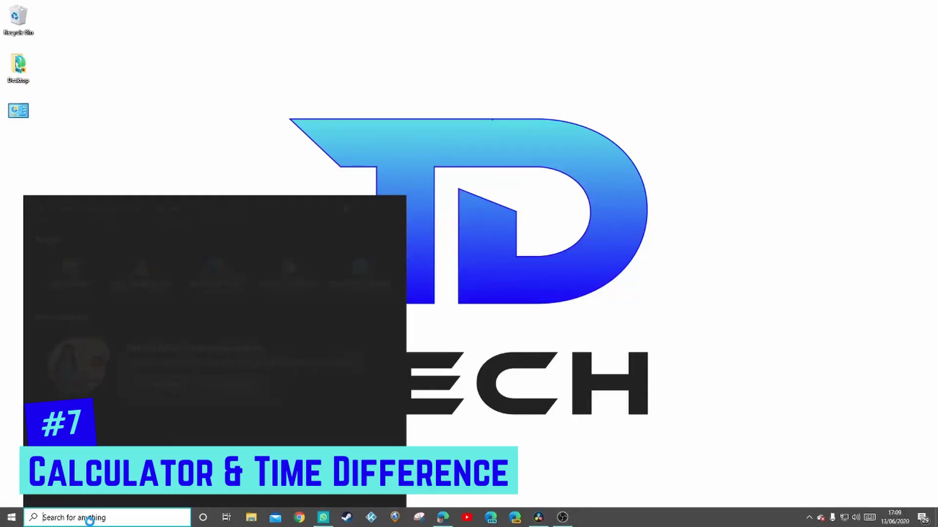
{"action": "type", "text": "al"}
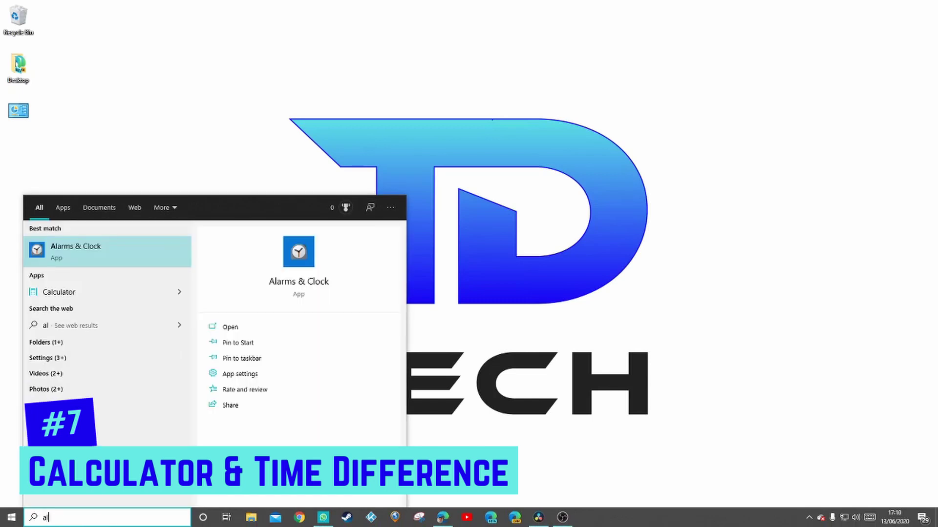
{"action": "left_click", "coordinate": [92, 254]}
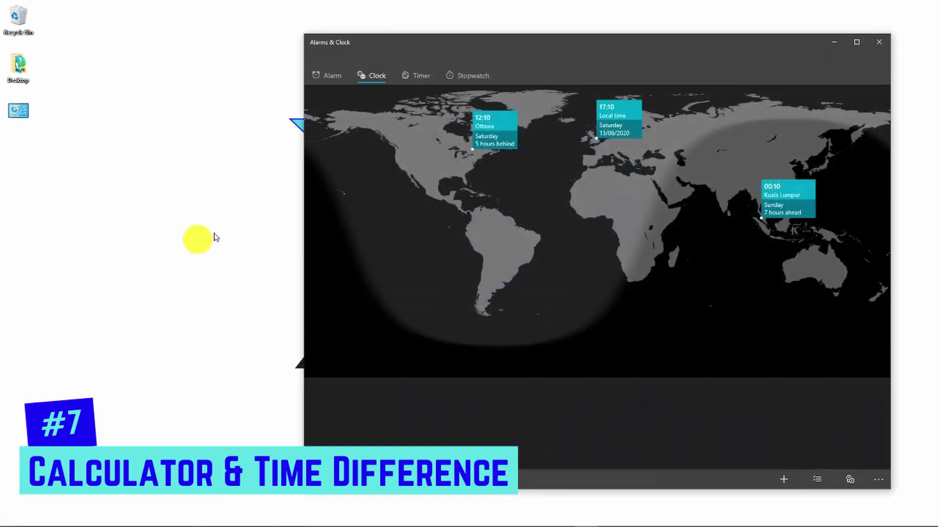
{"action": "left_click_drag", "start_coordinate": [534, 40], "coordinate": [419, 37]}
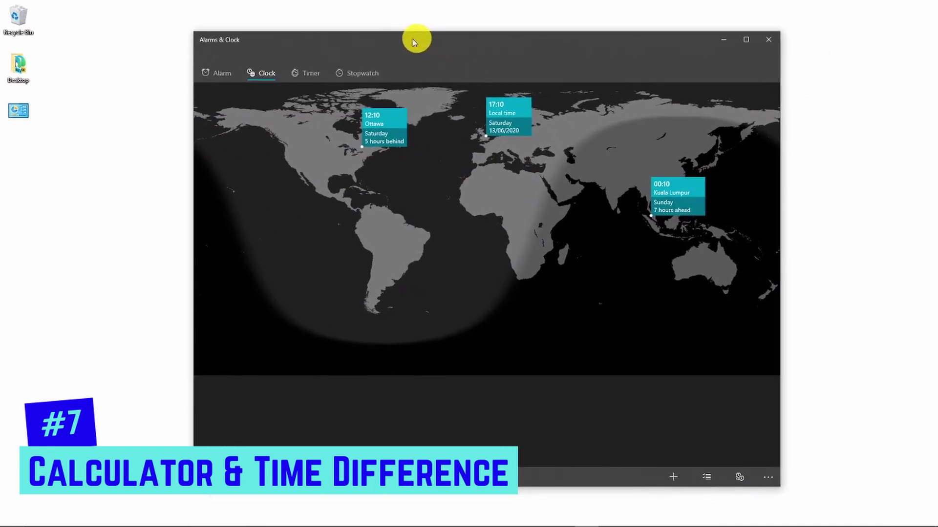
{"action": "left_click", "coordinate": [228, 75]}
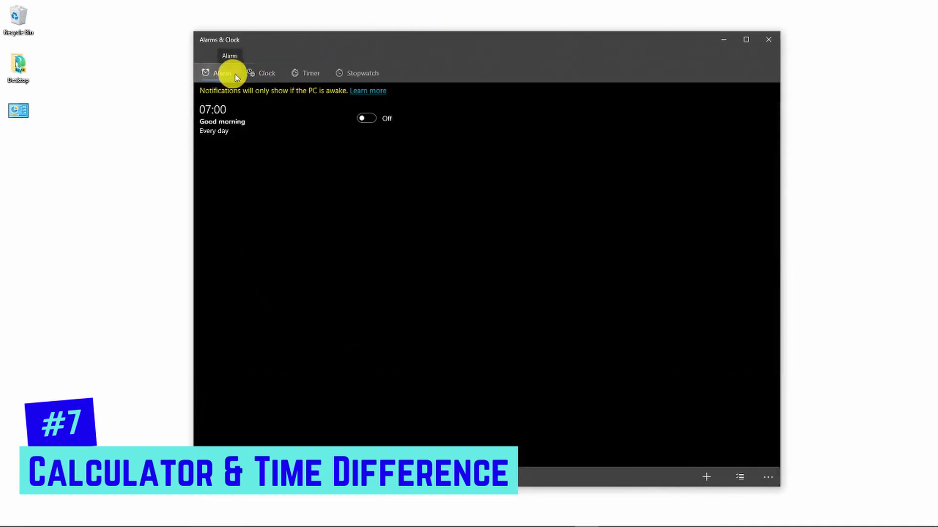
{"action": "left_click", "coordinate": [250, 73]}
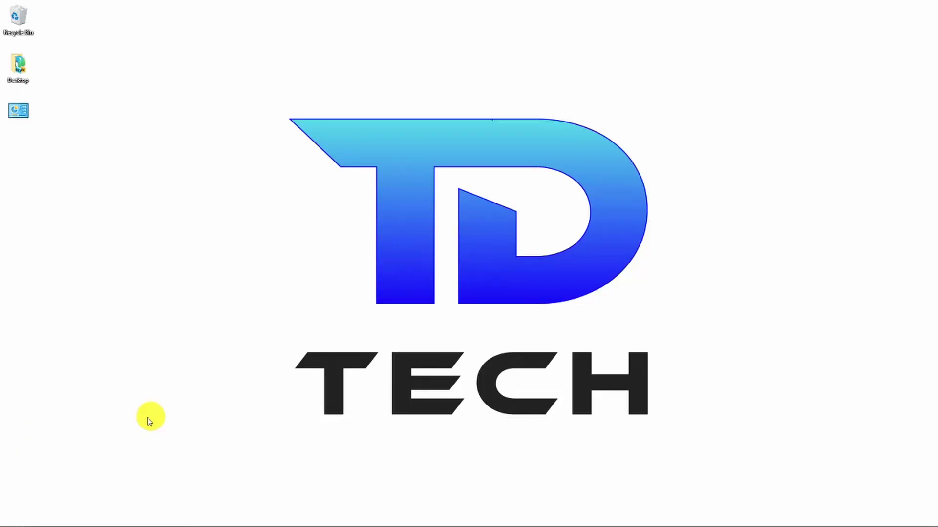
Turn on clipboard Sync across devices in System > Clipboard, then show clipboard history with Win+V.
{"action": "right_click", "coordinate": [10, 519]}
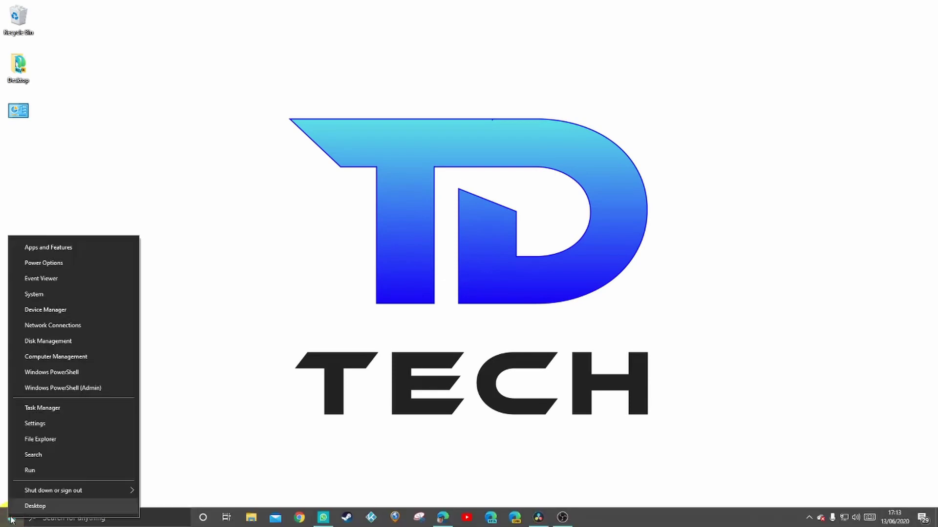
{"action": "left_click", "coordinate": [48, 424]}
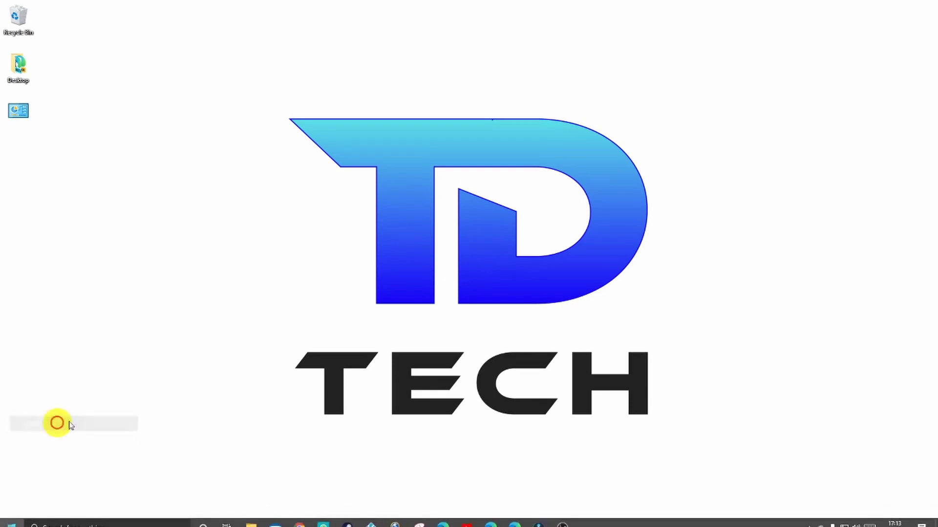
{"action": "left_click", "coordinate": [141, 147]}
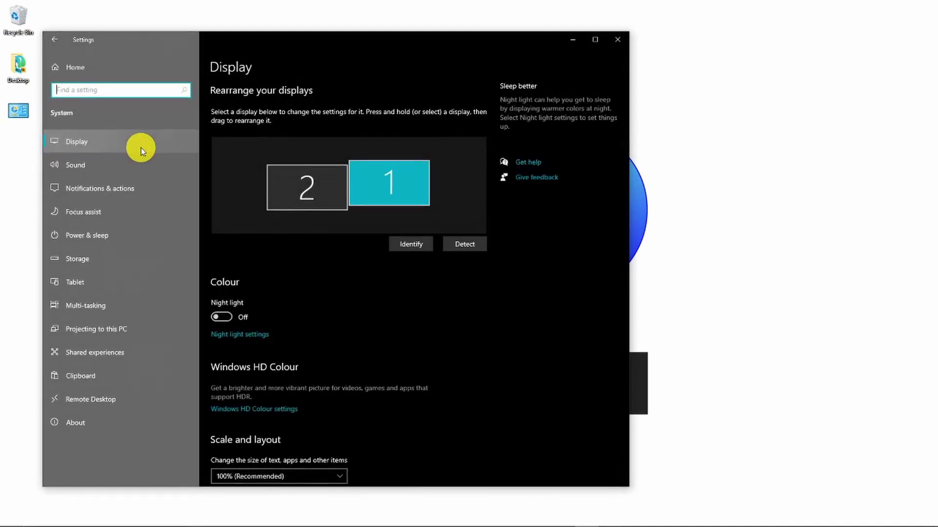
{"action": "left_click", "coordinate": [83, 375]}
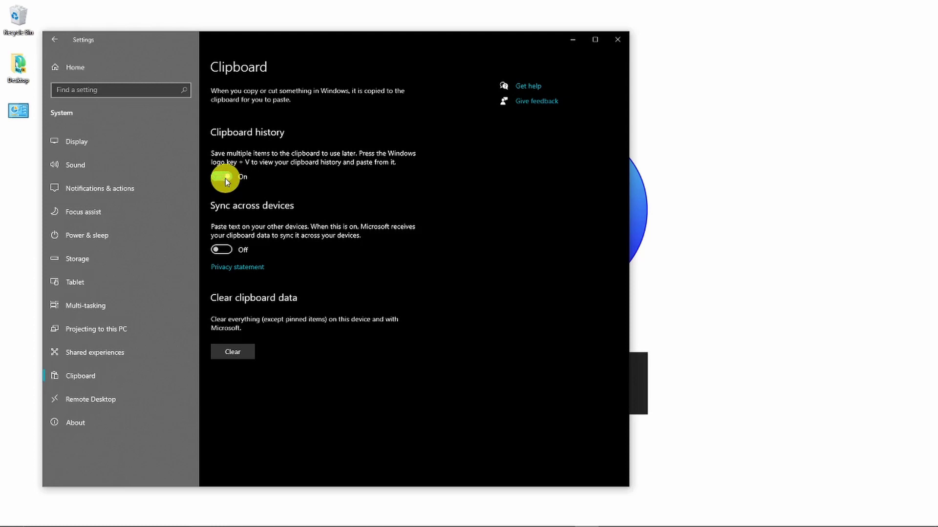
{"action": "left_click", "coordinate": [222, 250]}
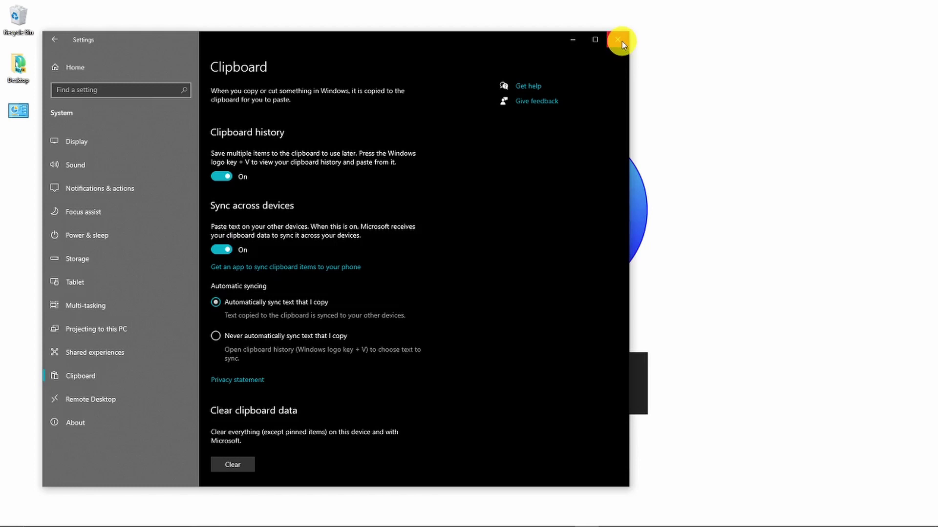
{"action": "key", "text": "super+v"}
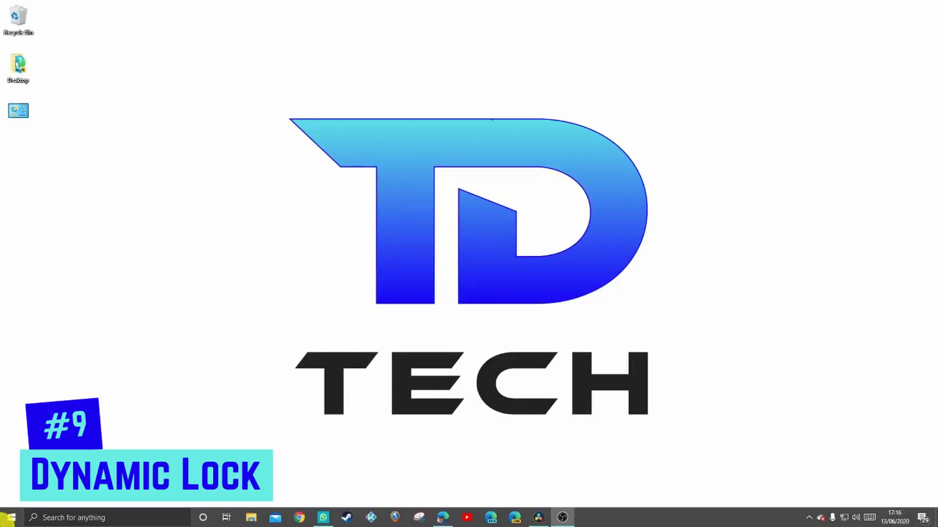
{"action": "right_click", "coordinate": [10, 518]}
{"action": "left_click", "coordinate": [59, 423]}
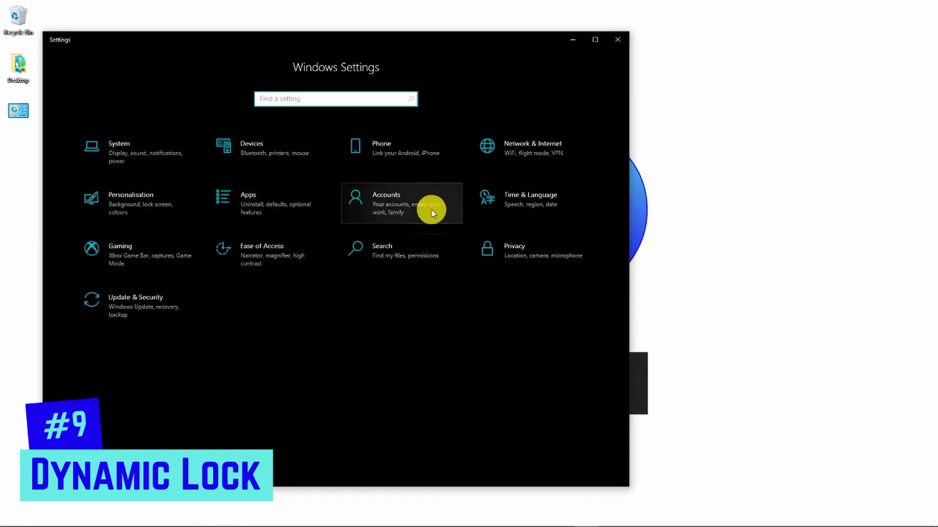
{"action": "left_click", "coordinate": [431, 213]}
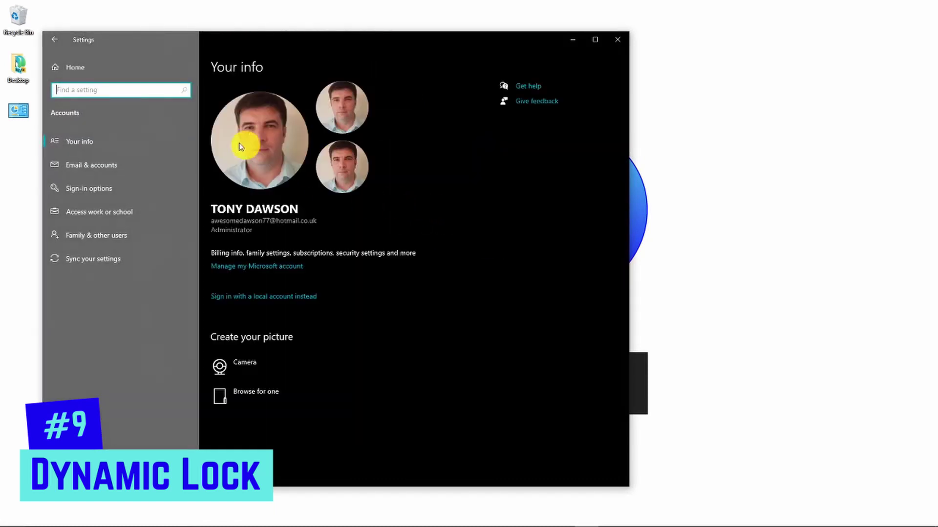
{"action": "left_click", "coordinate": [119, 189]}
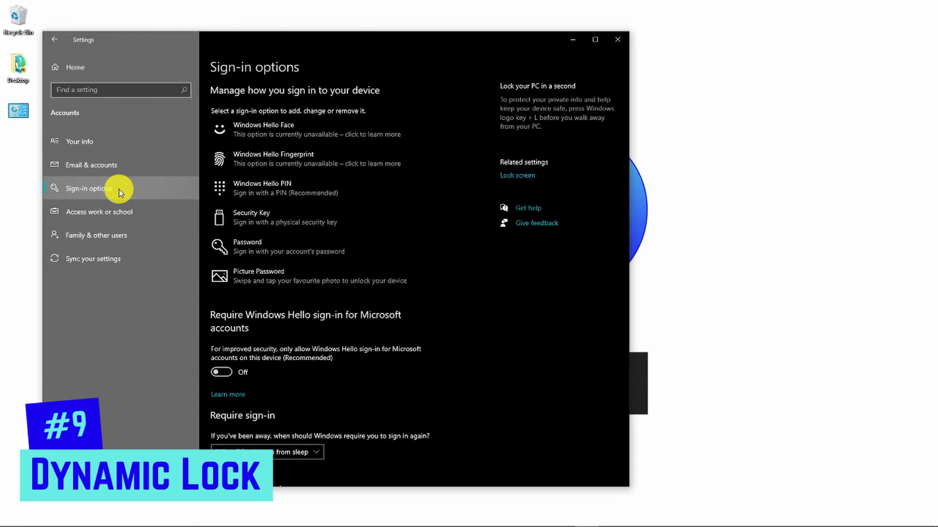
{"action": "scroll", "coordinate": [303, 232], "scroll_direction": "down", "scroll_amount": 7}
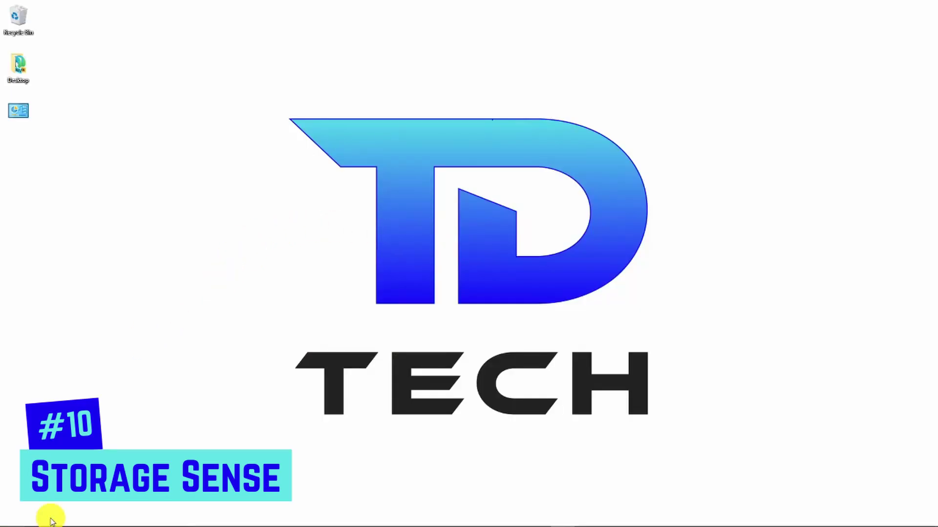
{"action": "right_click", "coordinate": [9, 519]}
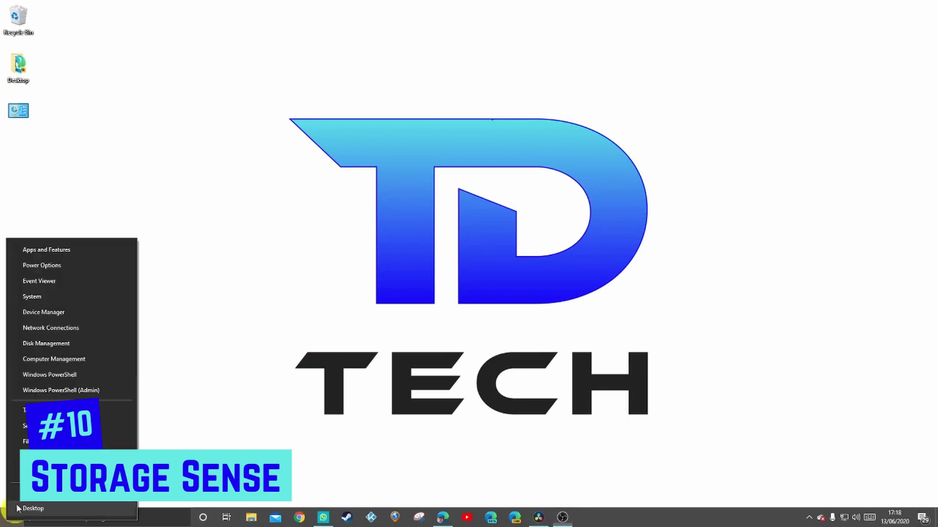
{"action": "left_click", "coordinate": [26, 425]}
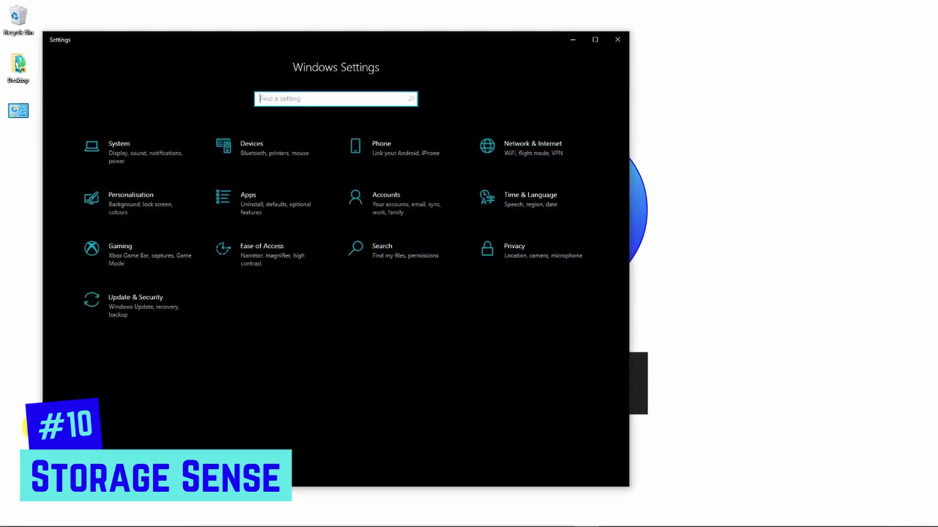
{"action": "left_click", "coordinate": [155, 146]}
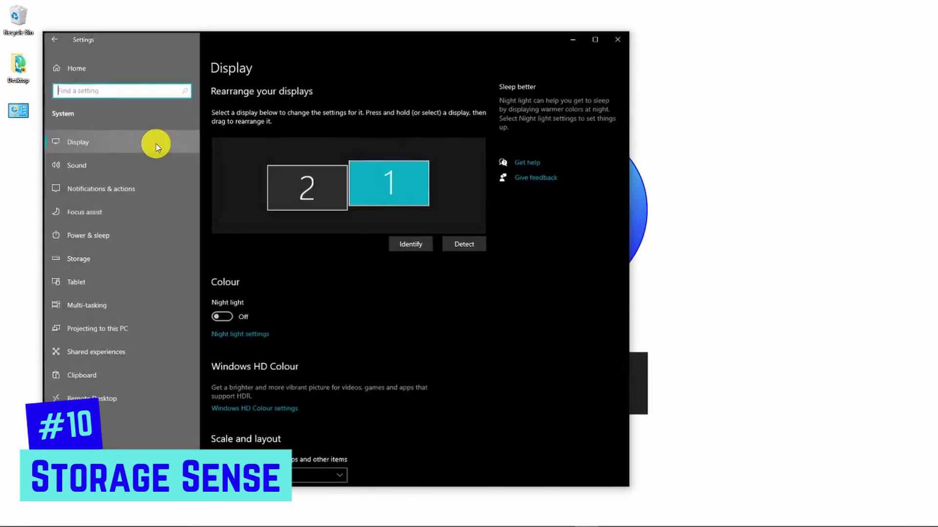
{"action": "left_click", "coordinate": [127, 258]}
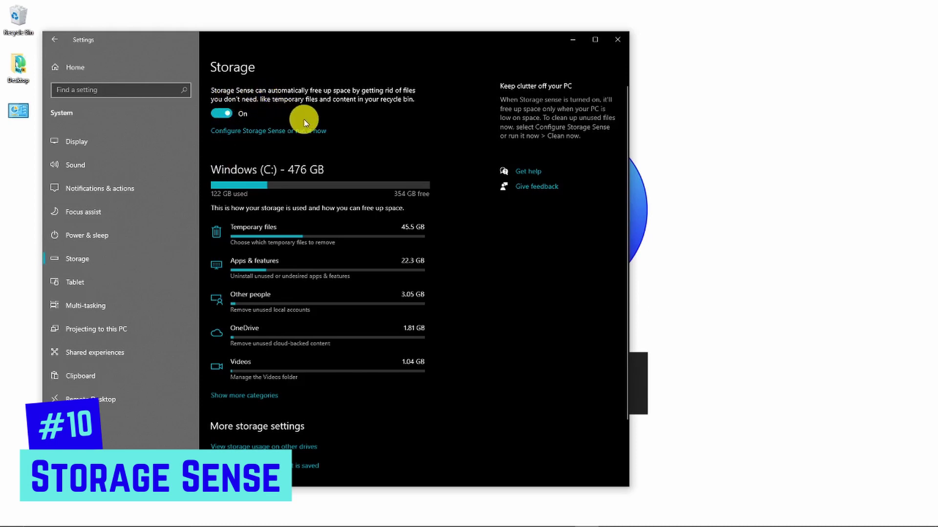
{"action": "left_click", "coordinate": [234, 131]}
{"action": "scroll", "coordinate": [241, 270], "scroll_direction": "down", "scroll_amount": 3}
{"action": "scroll", "coordinate": [241, 271], "scroll_direction": "up", "scroll_amount": 3}
{"action": "left_click", "coordinate": [56, 42]}
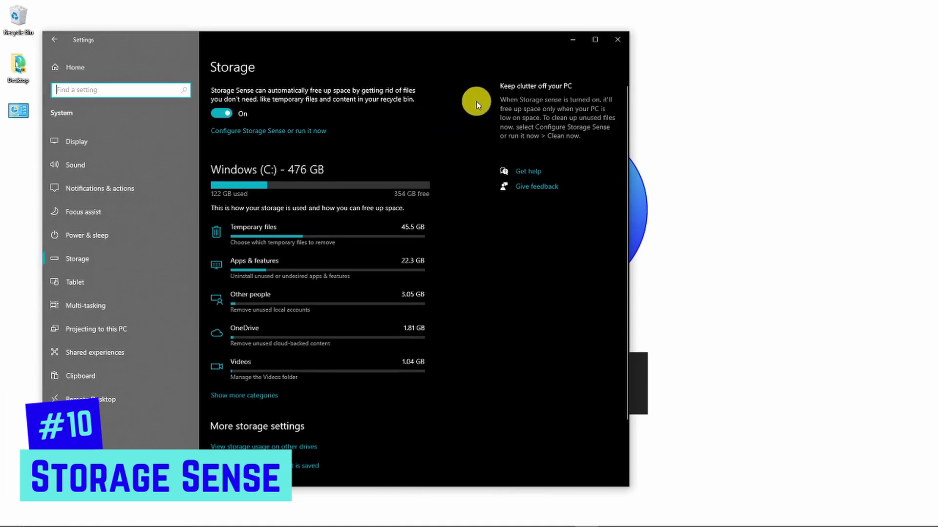
{"action": "left_click", "coordinate": [618, 43]}
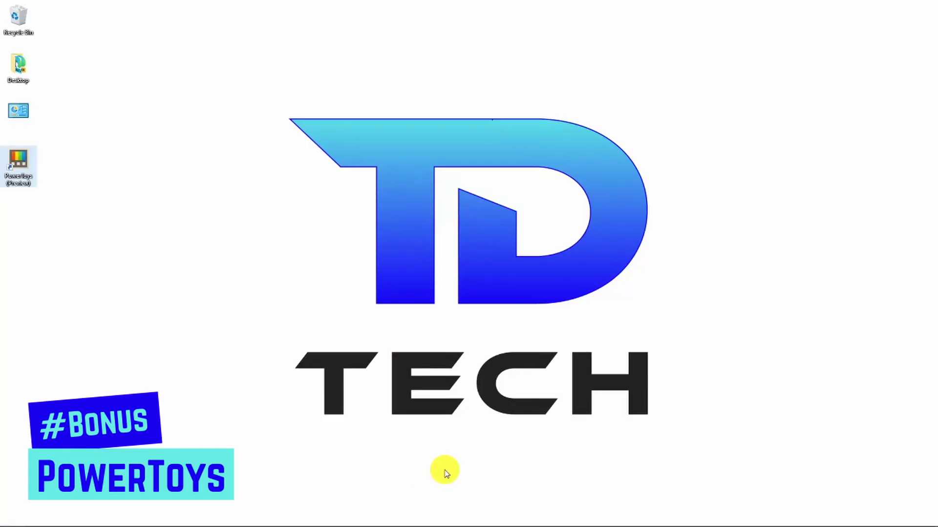
Review the PowerToys v0.18.2 GitHub release page and its Assets in the browser.
{"action": "mouse_move", "coordinate": [449, 520]}
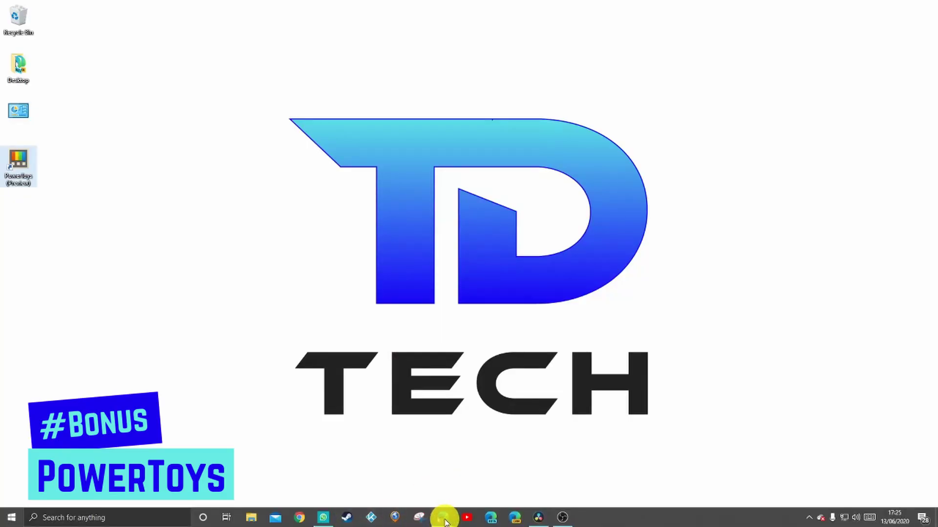
{"action": "left_click", "coordinate": [415, 479]}
{"action": "scroll", "coordinate": [203, 306], "scroll_direction": "up", "scroll_amount": 3}
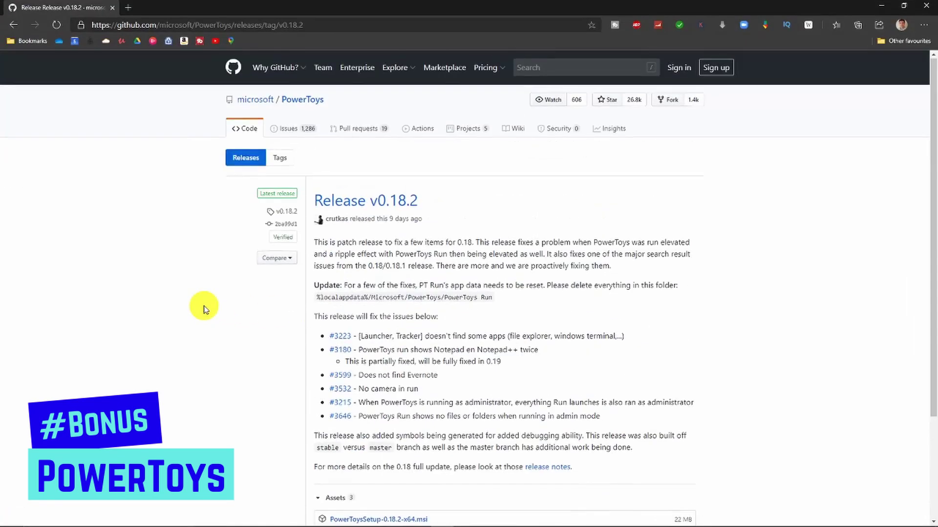
{"action": "scroll", "coordinate": [204, 303], "scroll_direction": "down", "scroll_amount": 3}
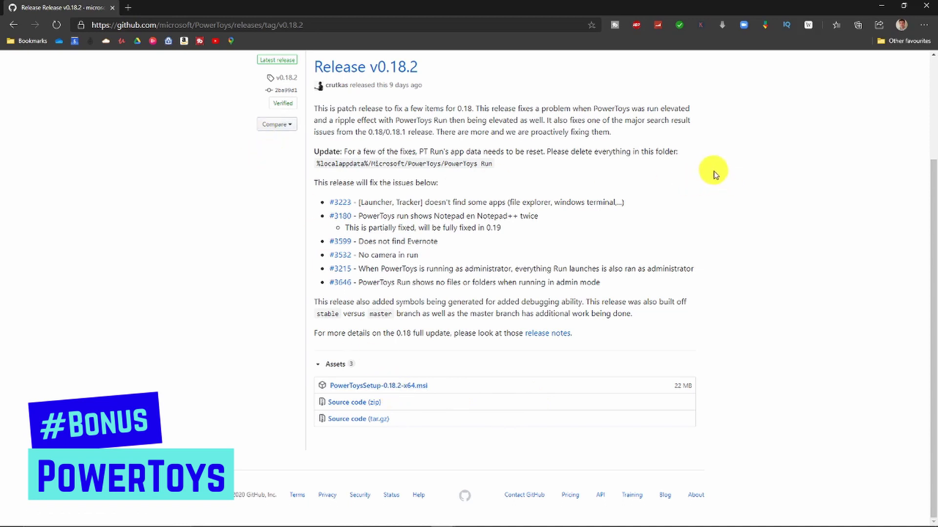
Minimise the browser and launch PowerToys (Preview) from its desktop shortcut.
{"action": "left_click", "coordinate": [881, 8]}
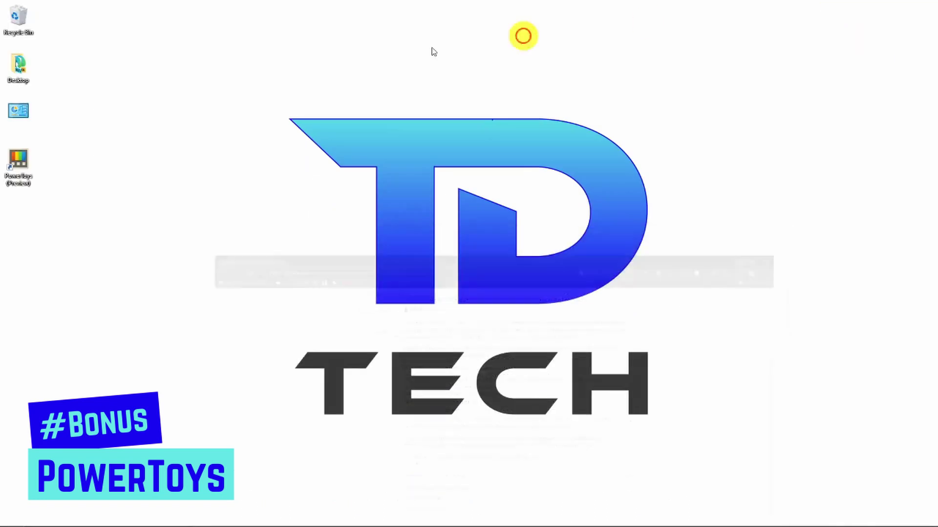
{"action": "left_click_drag", "start_coordinate": [21, 157], "coordinate": [95, 156]}
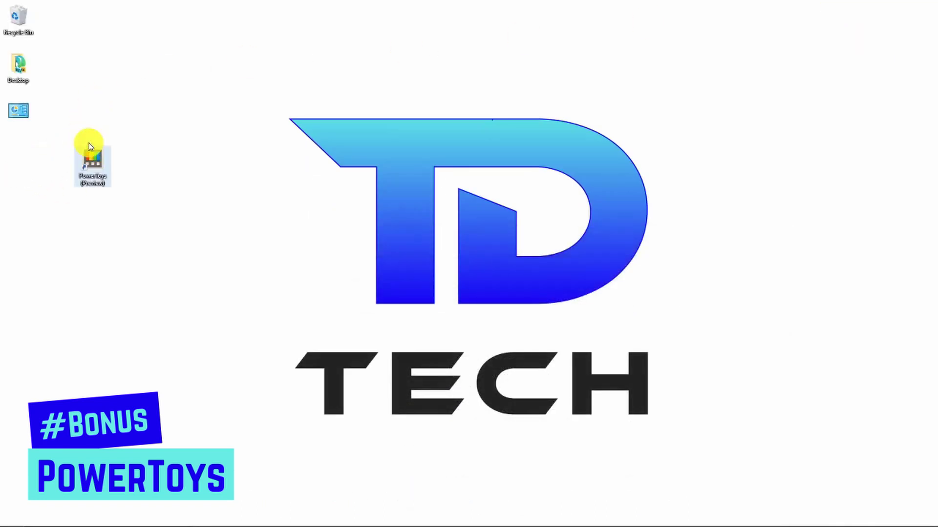
{"action": "double_click", "coordinate": [94, 155]}
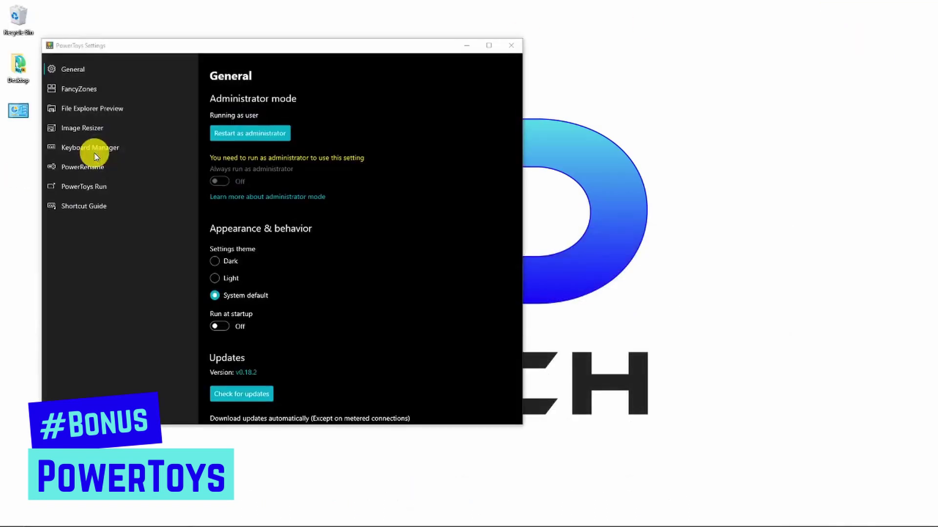